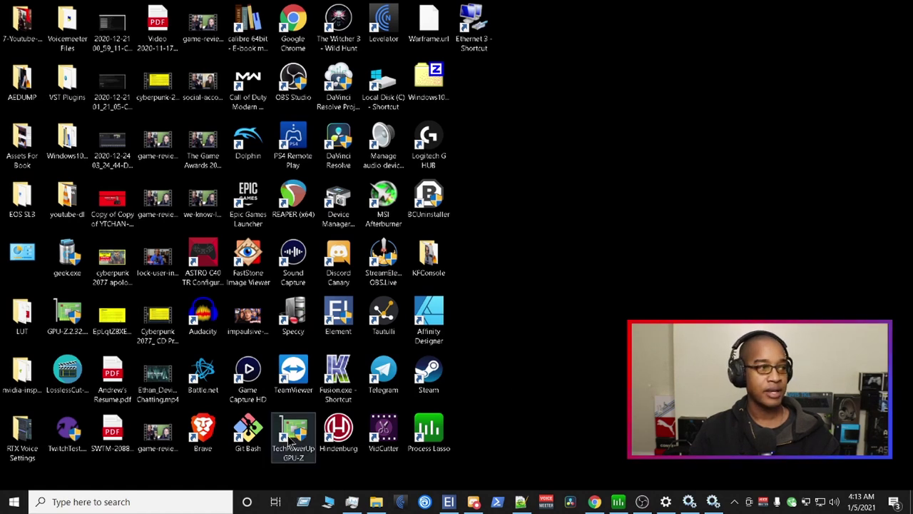
pyautogui.click(145, 505)
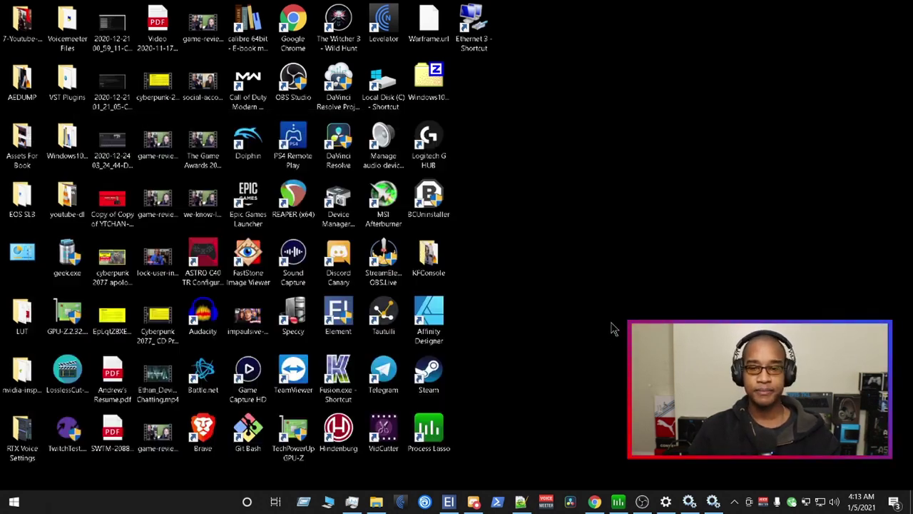
pyautogui.click(614, 328)
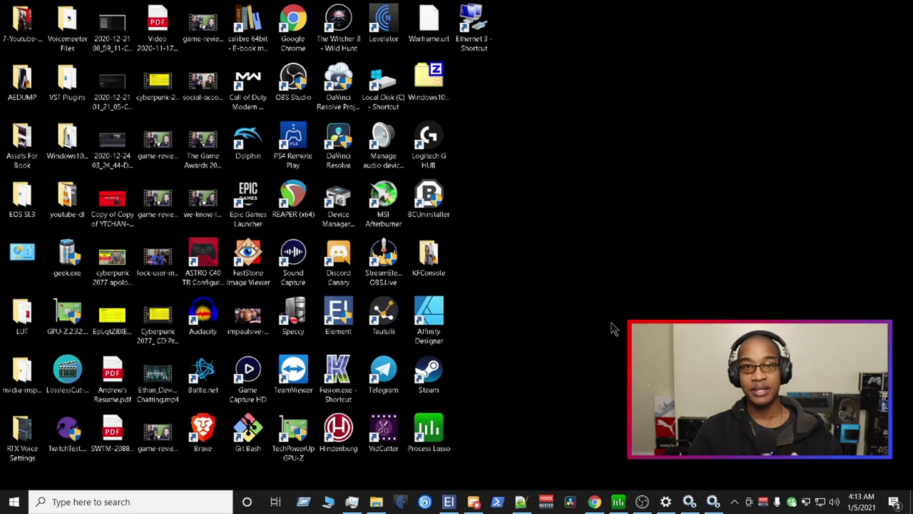
# Find and open the Windows Update settings page, review the update pause status, and minimize the window
pyautogui.click(140, 508)
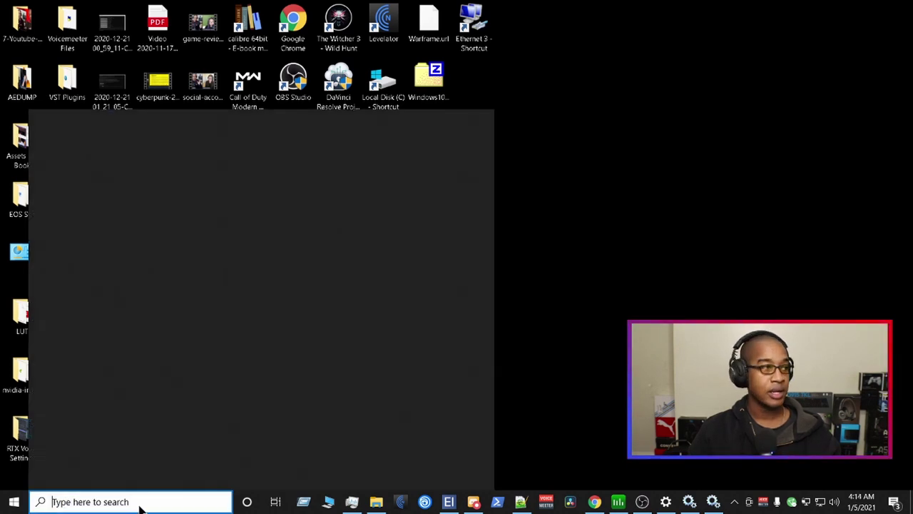
pyautogui.write('win')
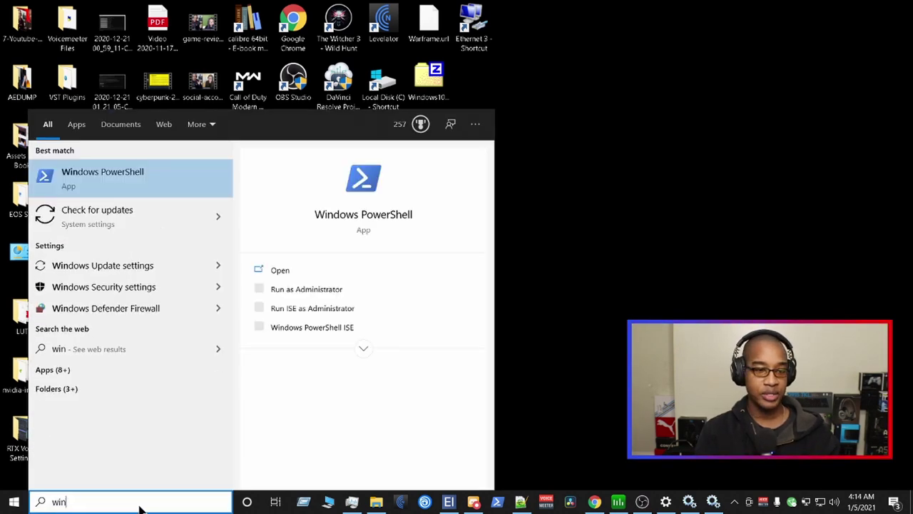
pyautogui.click(146, 212)
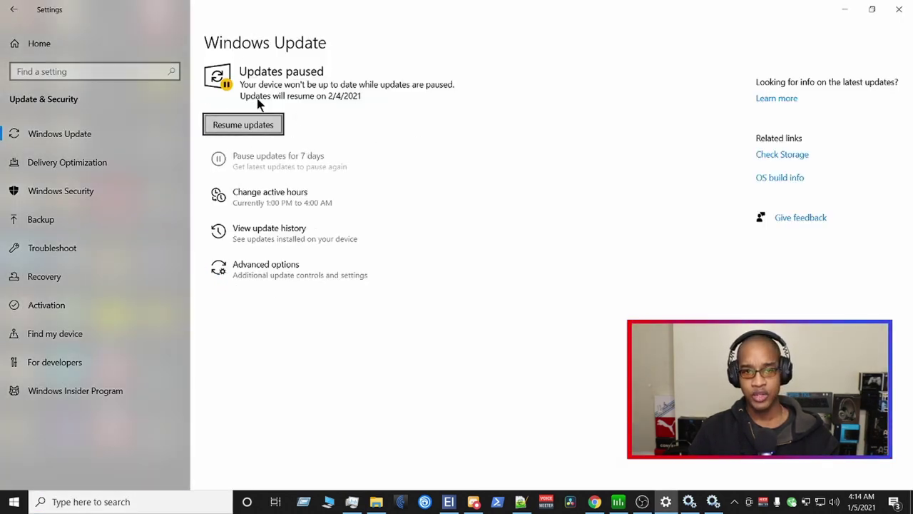
pyautogui.click(844, 10)
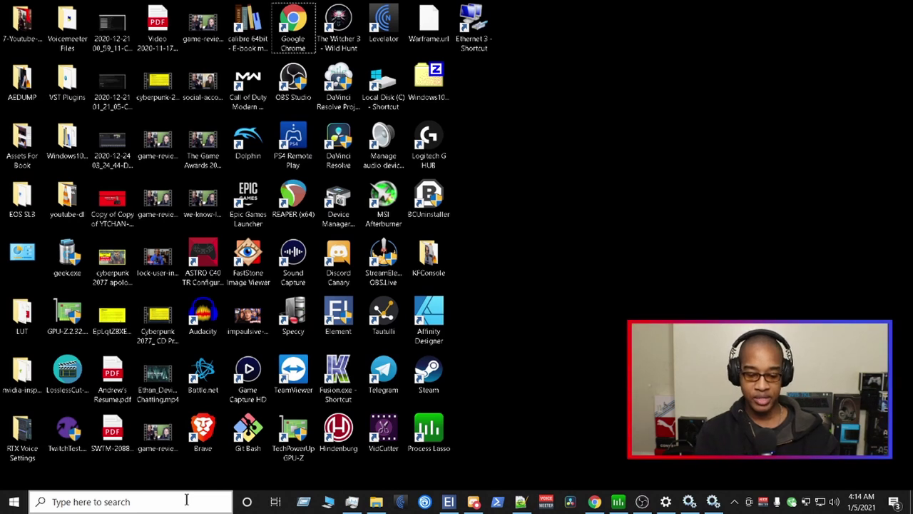
# Open the Services console by running services.msc and sort the services list by name
pyautogui.press('super+r')
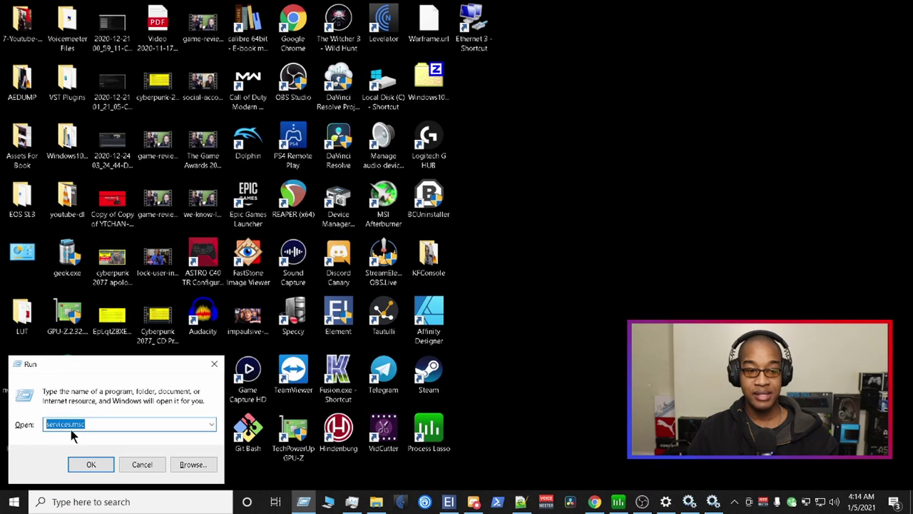
pyautogui.click(92, 465)
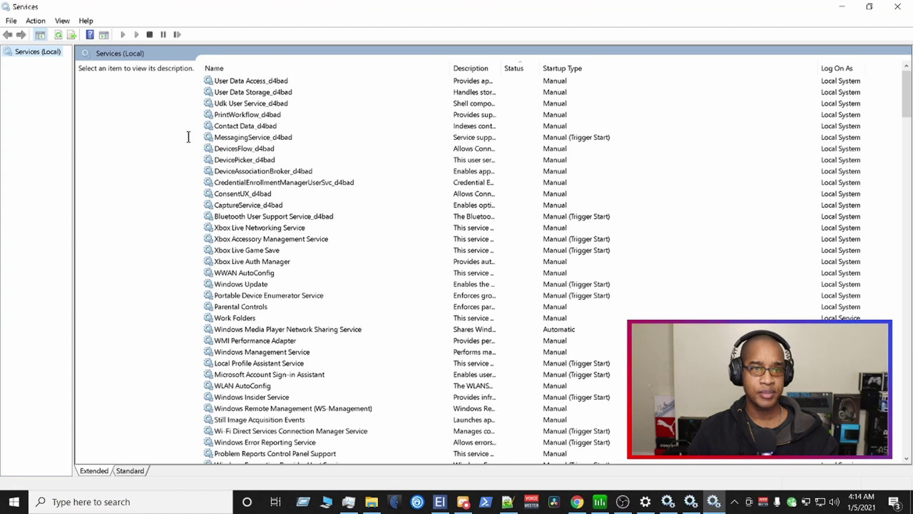
pyautogui.click(241, 70)
# Examine the startup type options in the Windows Update service's properties, cancel without changes, and minimize the Services console
pyautogui.scroll(-20, 291, 187)
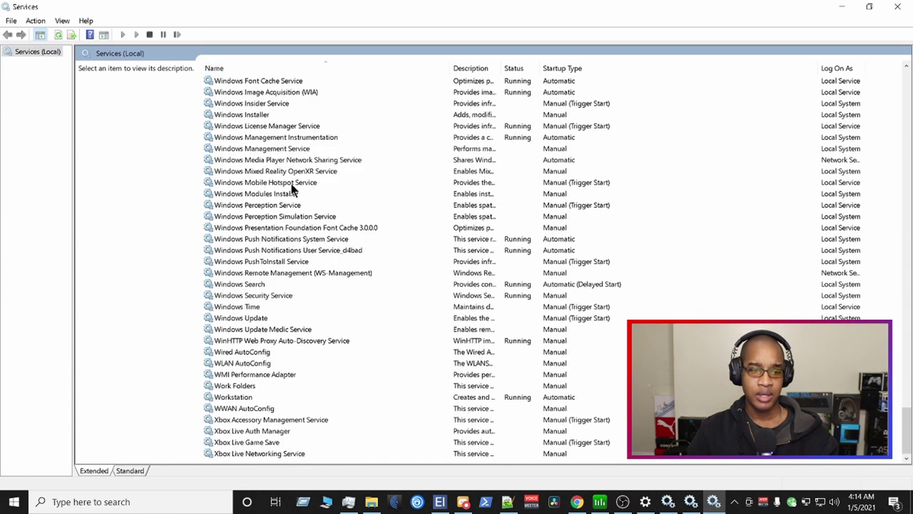
pyautogui.rightClick(261, 323)
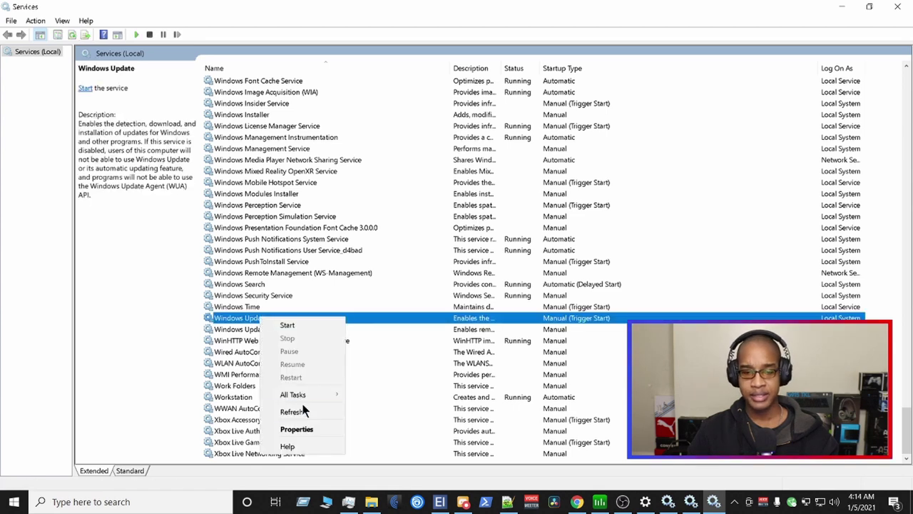
pyautogui.click(308, 431)
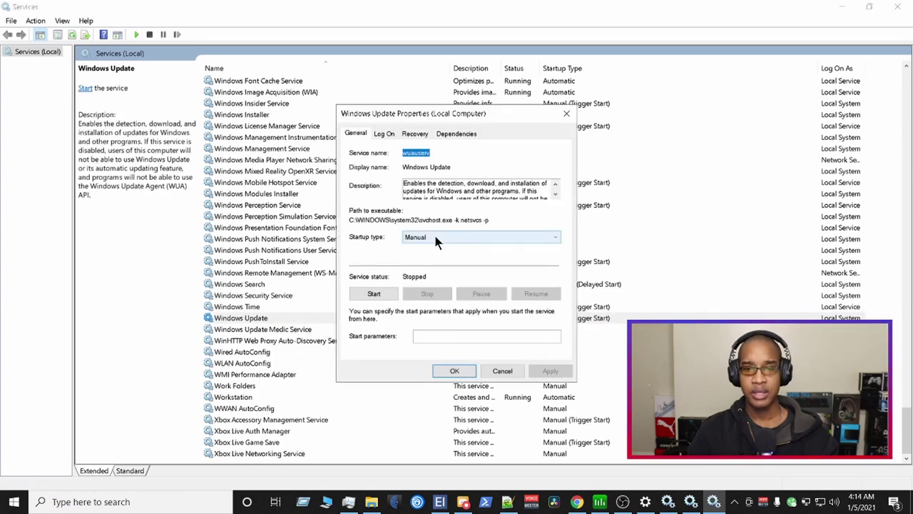
pyautogui.click(406, 237)
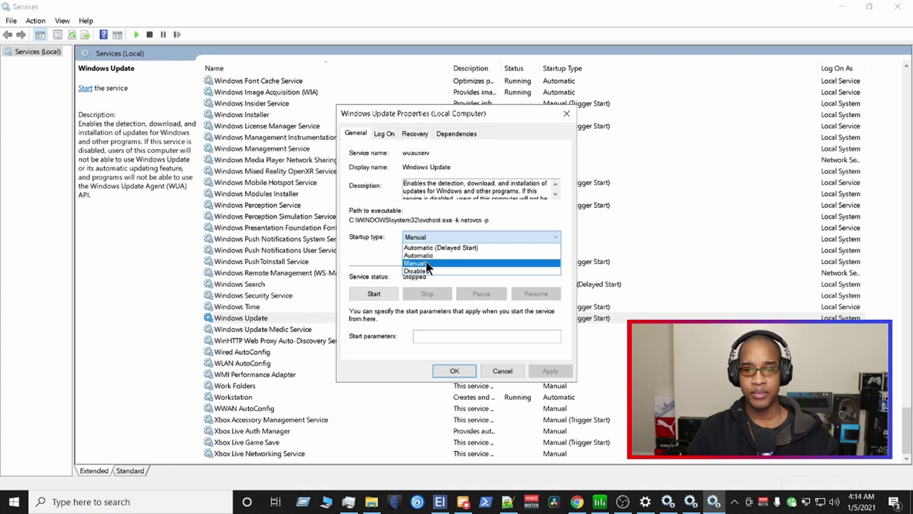
pyautogui.click(510, 376)
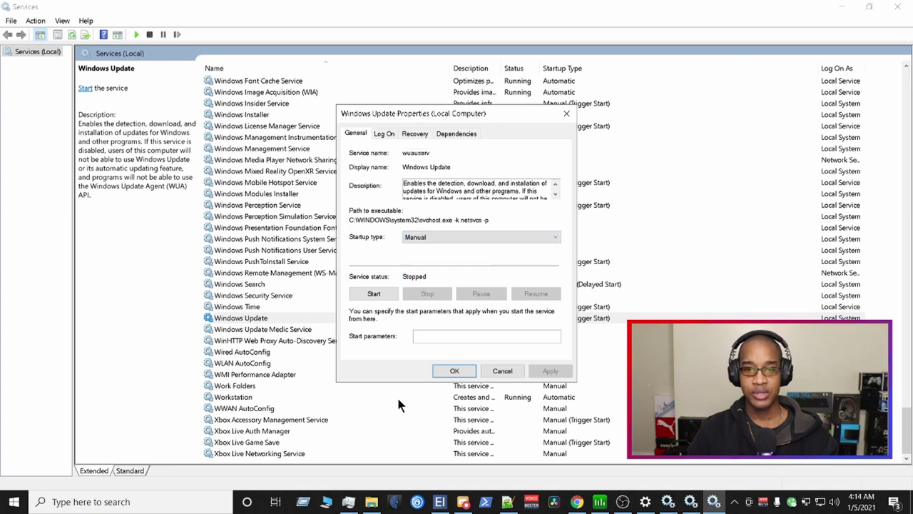
pyautogui.click(503, 371)
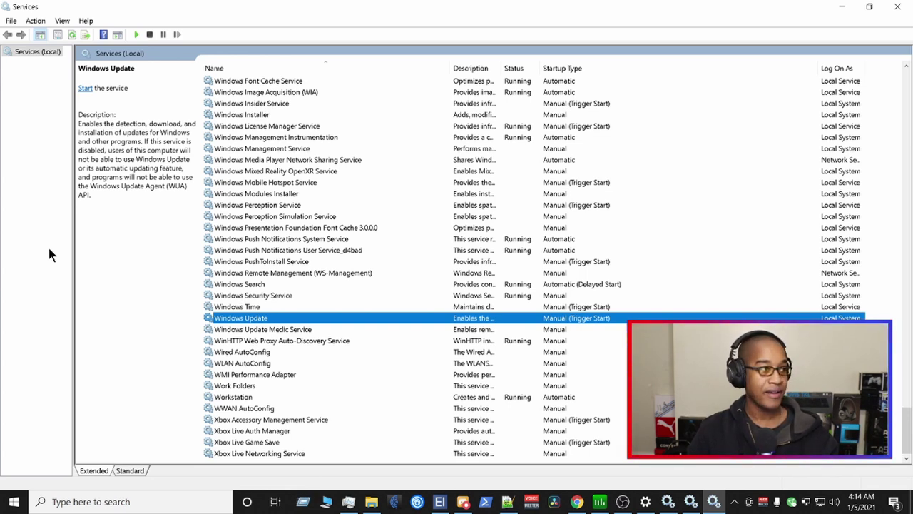
pyautogui.click(836, 9)
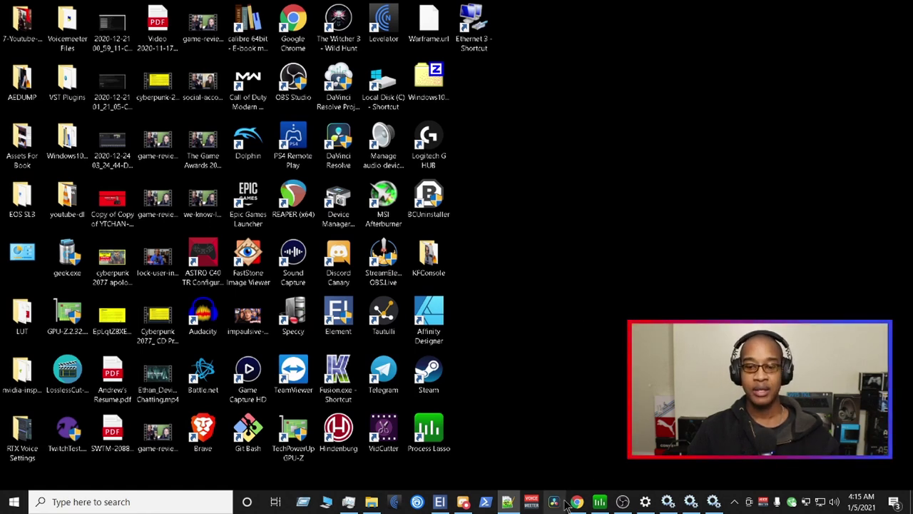
# Switch to Chrome, read the How-To Geek article on the Windows Audio Device Graph Isolation process, and minimize the browser
pyautogui.moveTo(583, 508)
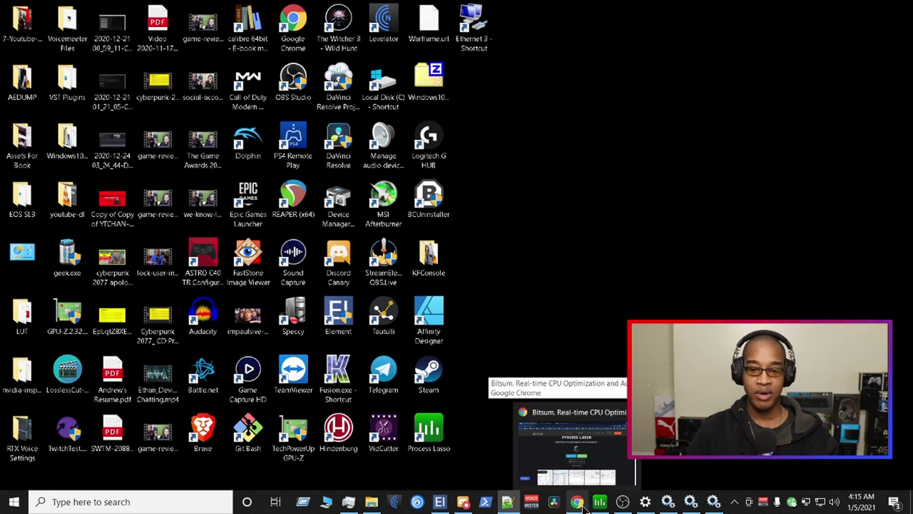
pyautogui.click(572, 446)
pyautogui.click(222, 14)
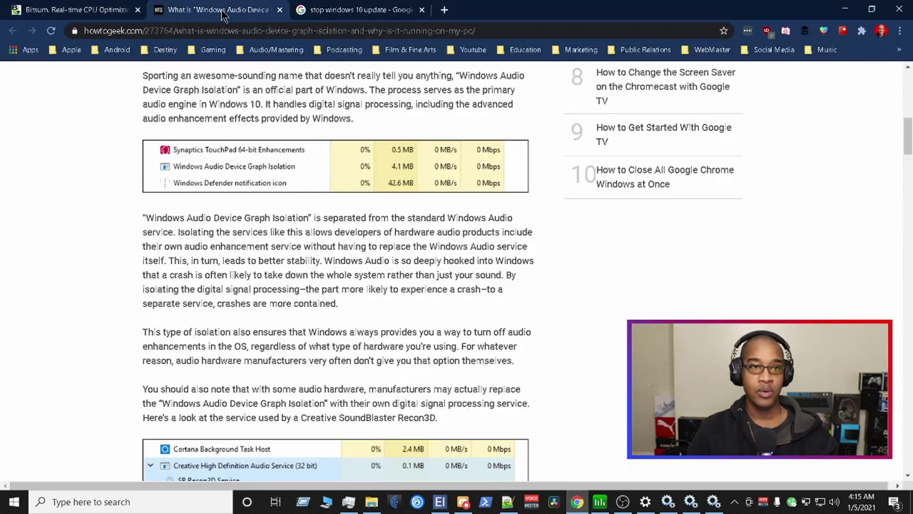
pyautogui.scroll(5, 462, 239)
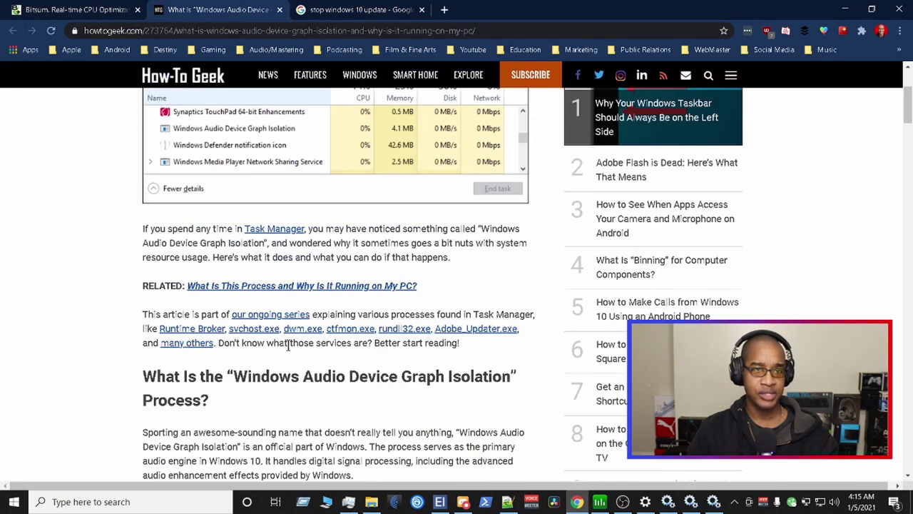
pyautogui.scroll(-2, 205, 254)
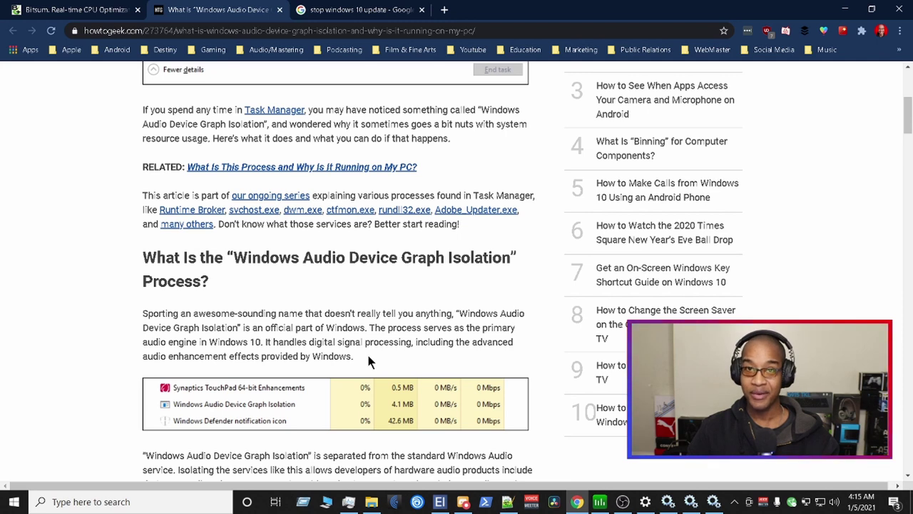
pyautogui.click(847, 12)
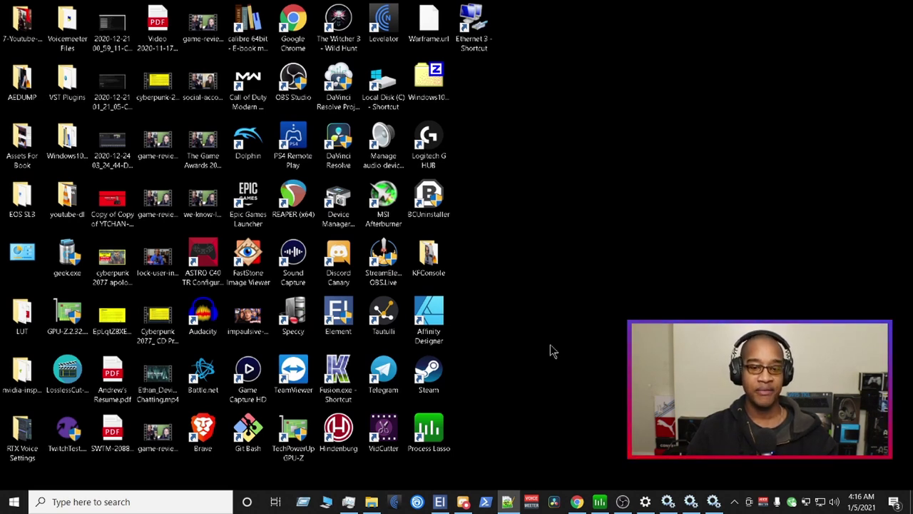
# Open Task Manager as administrator and show the detailed process list
pyautogui.click(142, 502)
pyautogui.write('task')
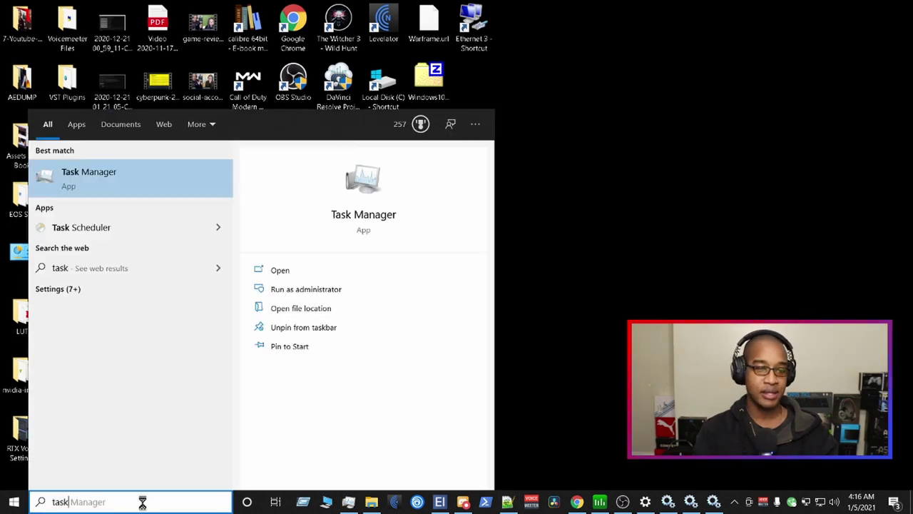
pyautogui.click(321, 292)
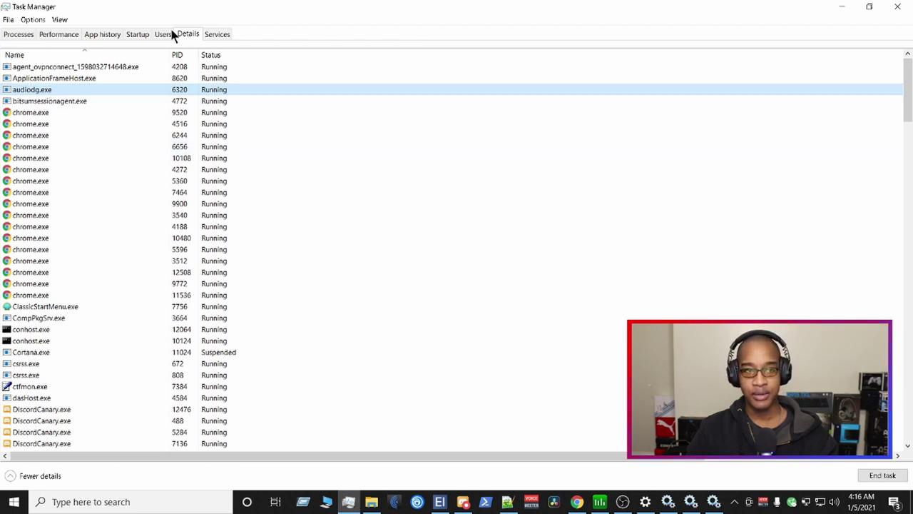
pyautogui.click(19, 34)
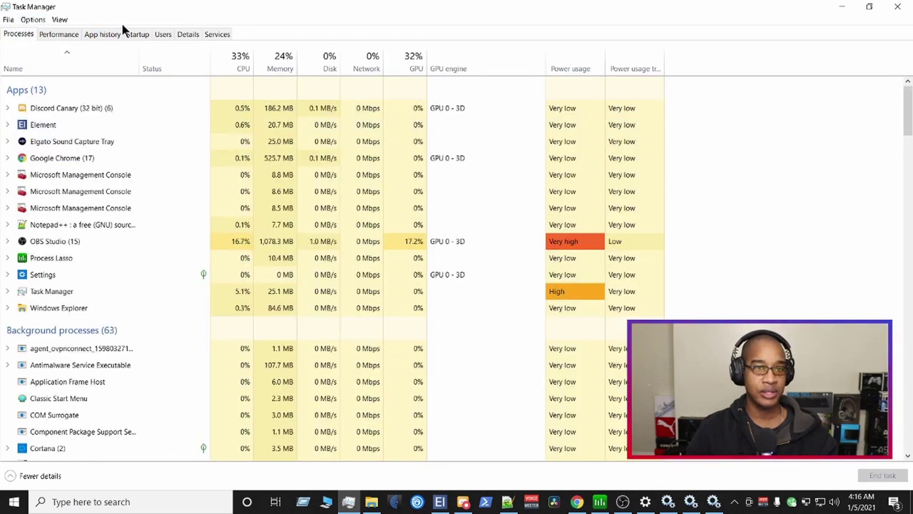
pyautogui.click(188, 36)
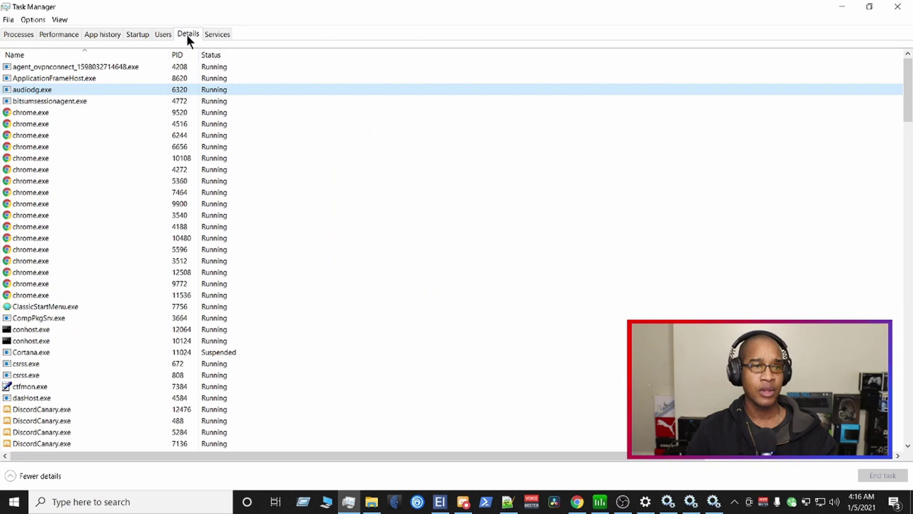
# Review the priority levels for audiodg.exe, clear all processors in its processor affinity, cancel that change, and minimize Task Manager
pyautogui.rightClick(47, 93)
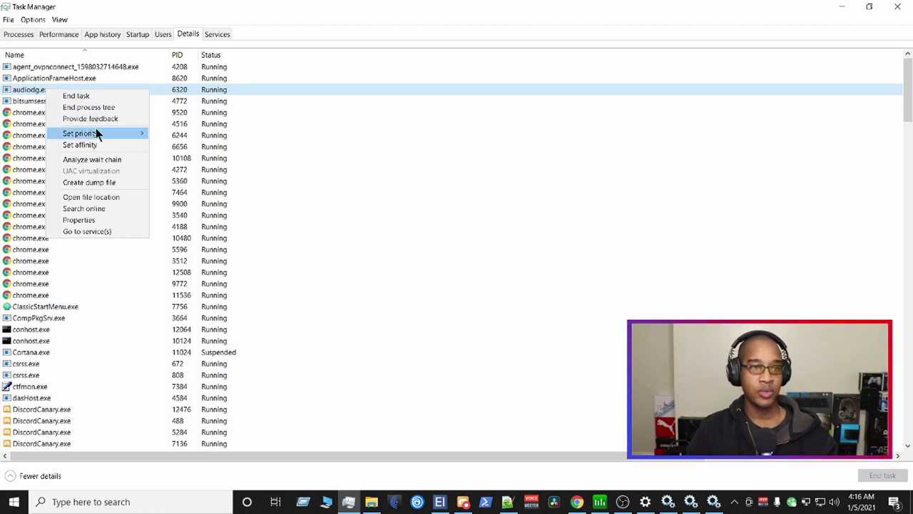
pyautogui.moveTo(98, 137)
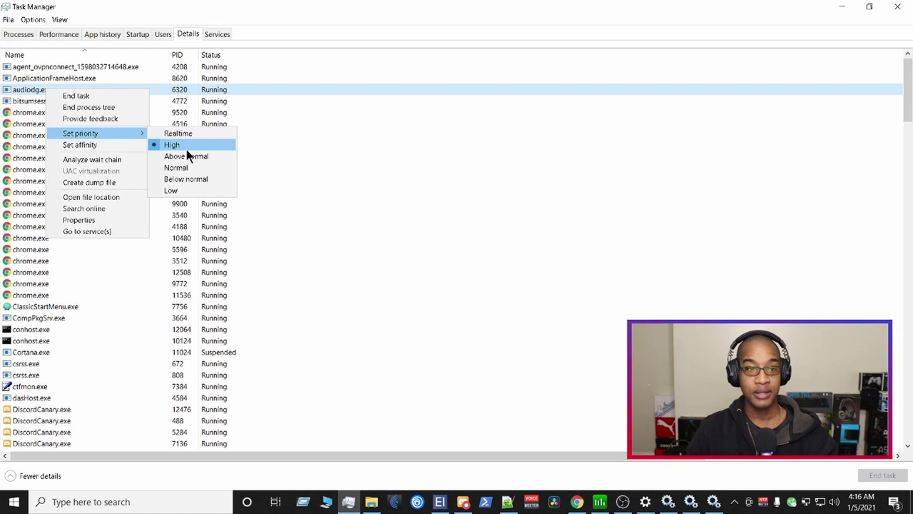
pyautogui.click(96, 145)
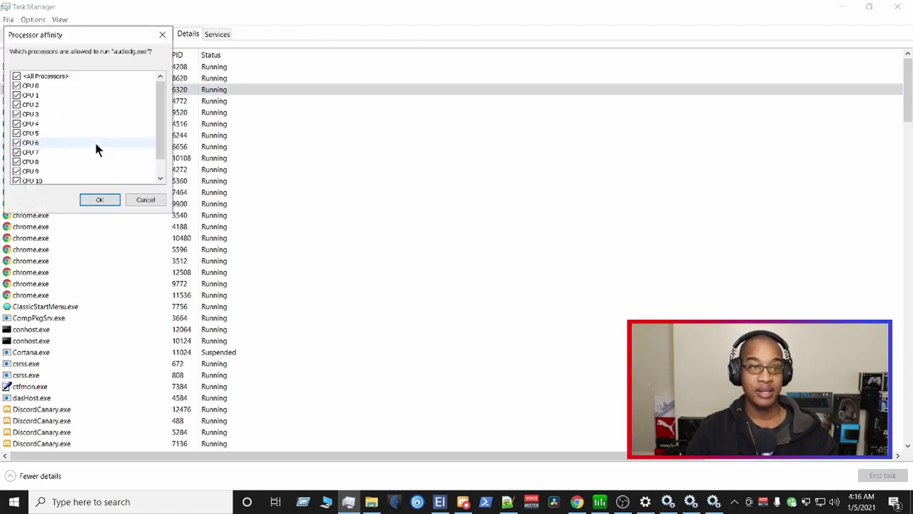
pyautogui.click(17, 77)
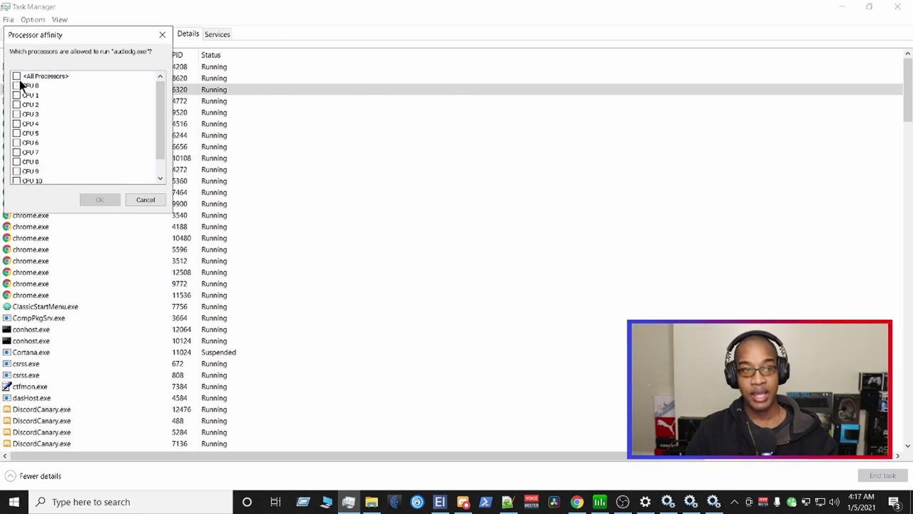
pyautogui.click(146, 199)
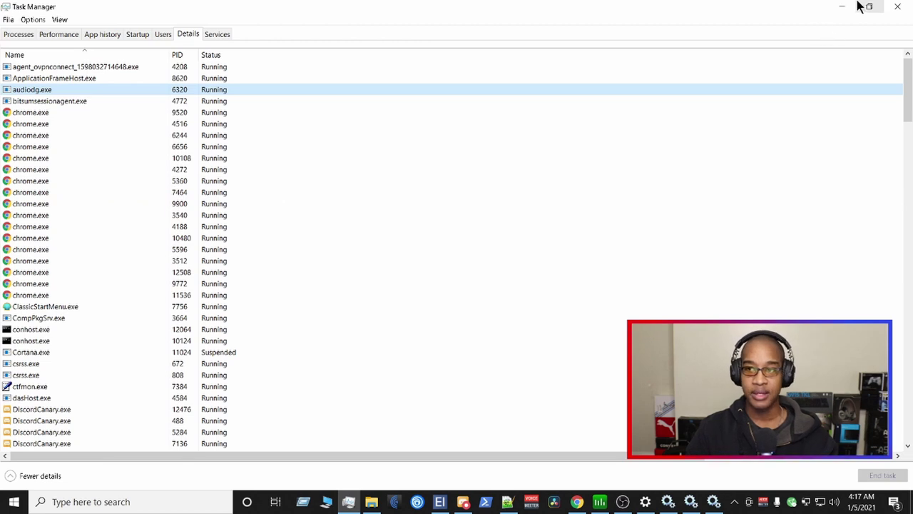
pyautogui.click(840, 14)
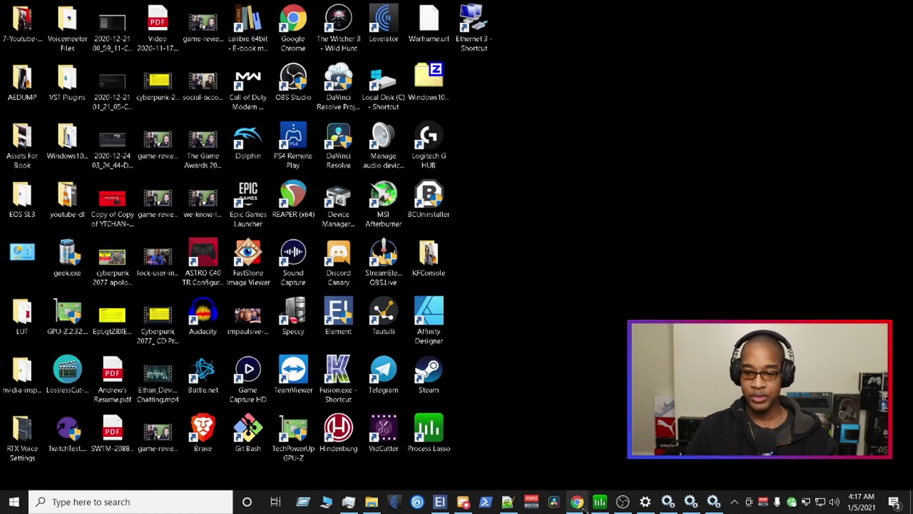
# Switch to Chrome and look over the Process Lasso page on bitsum.com, including the product's download and information links
pyautogui.click(576, 501)
pyautogui.click(52, 12)
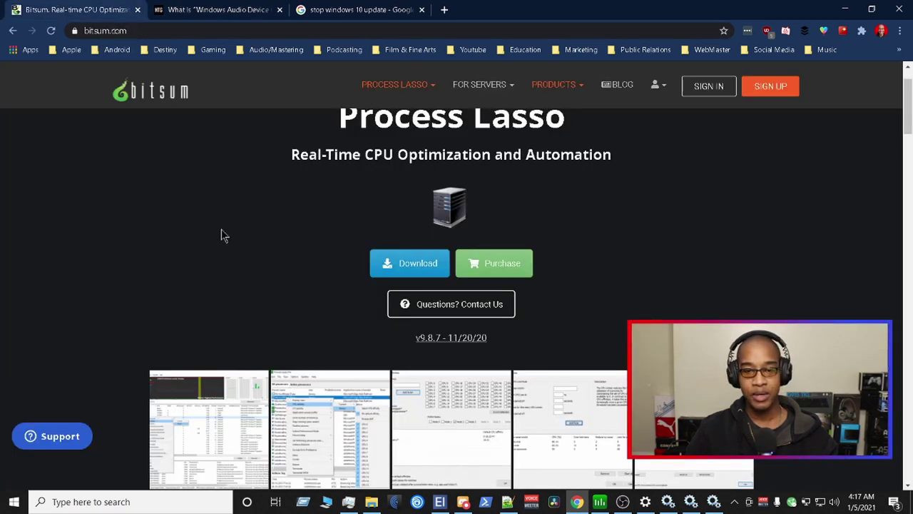
pyautogui.scroll(1, 221, 229)
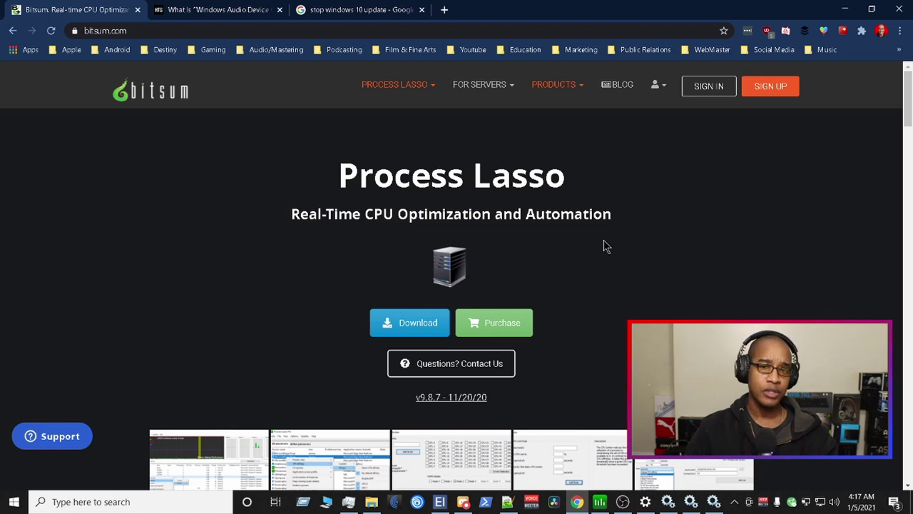
pyautogui.click(417, 86)
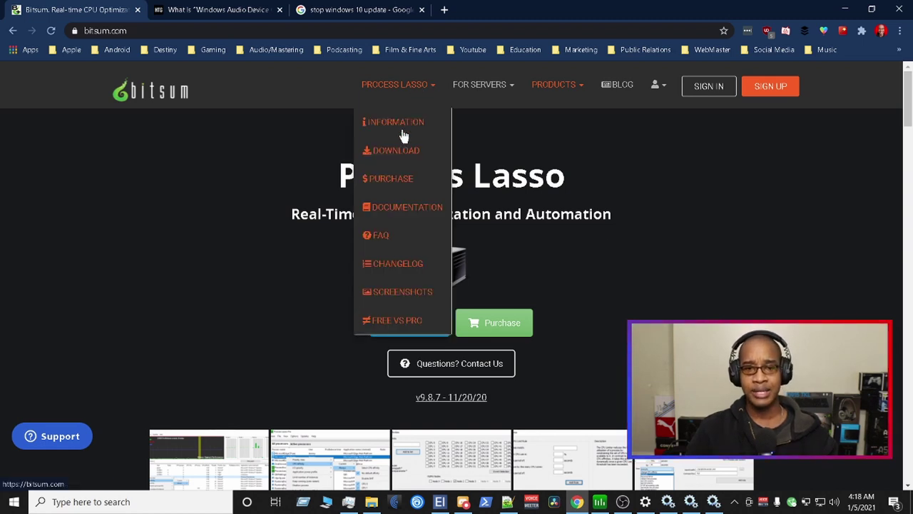
pyautogui.click(705, 277)
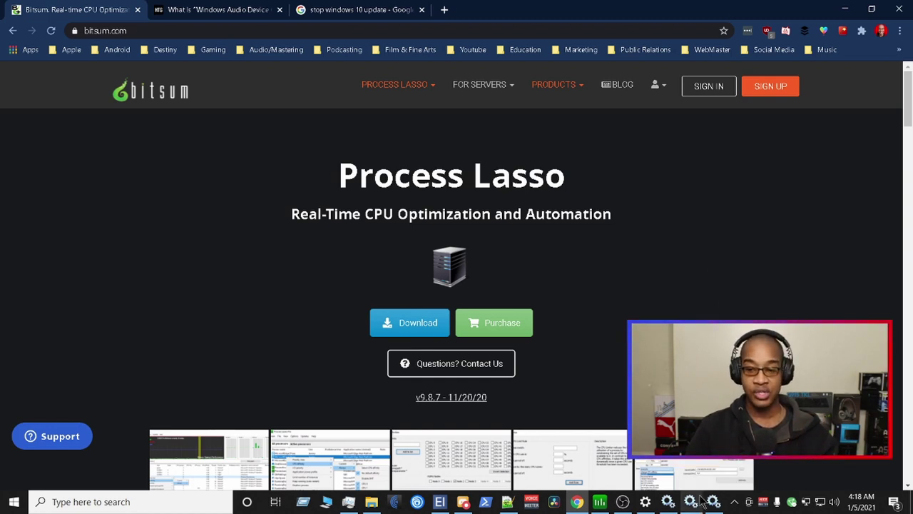
# Switch to Process Lasso, find audiodg.exe in the list of all processes, and look over the settings available for it
pyautogui.click(601, 502)
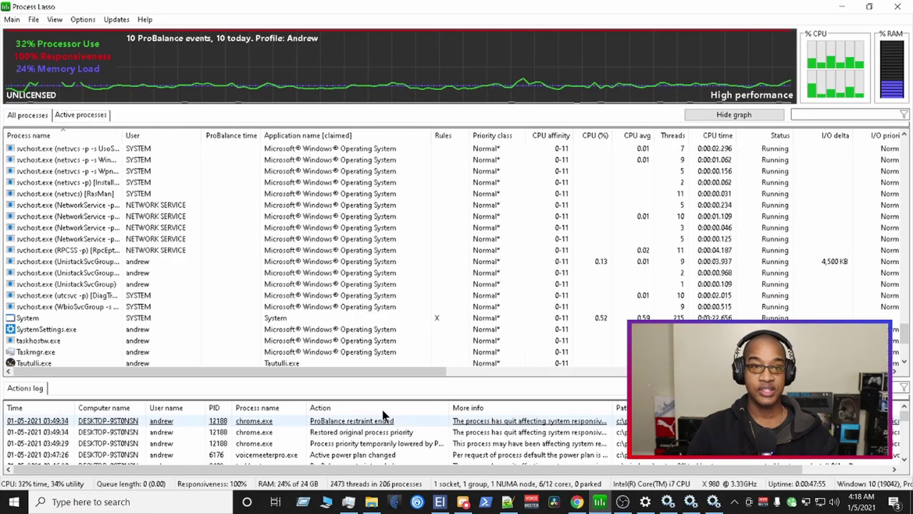
pyautogui.click(597, 433)
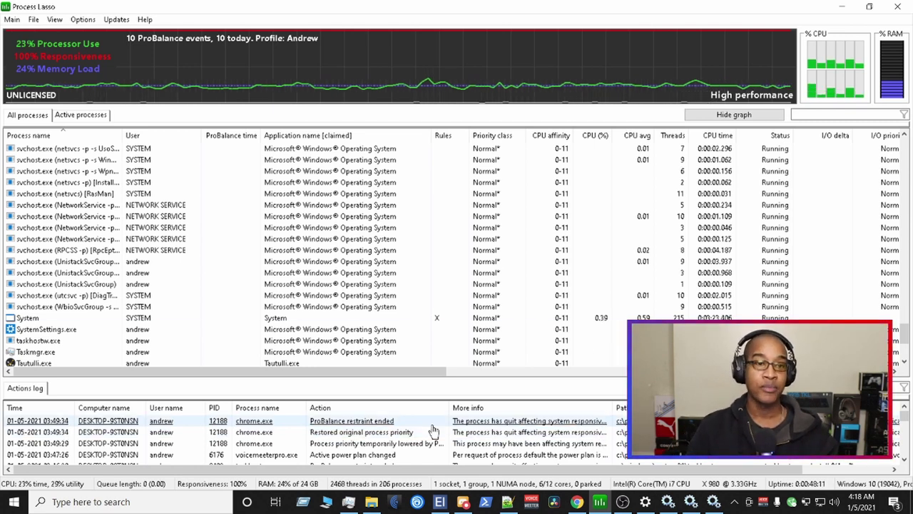
pyautogui.scroll(5, 311, 283)
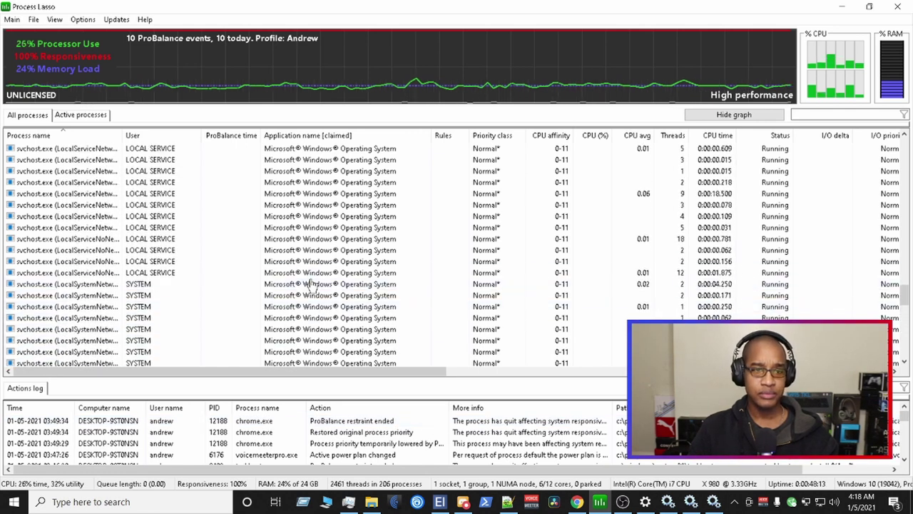
pyautogui.scroll(10, 312, 284)
pyautogui.scroll(10, 299, 285)
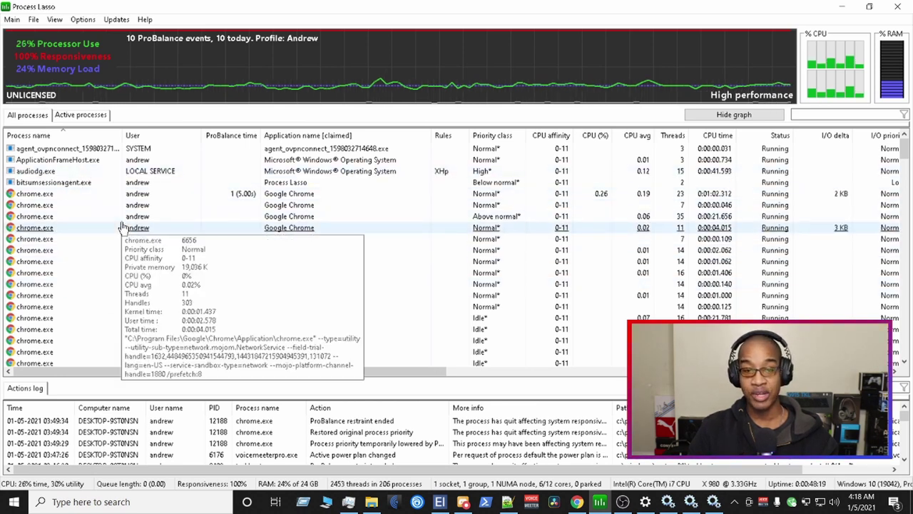
pyautogui.moveTo(57, 222)
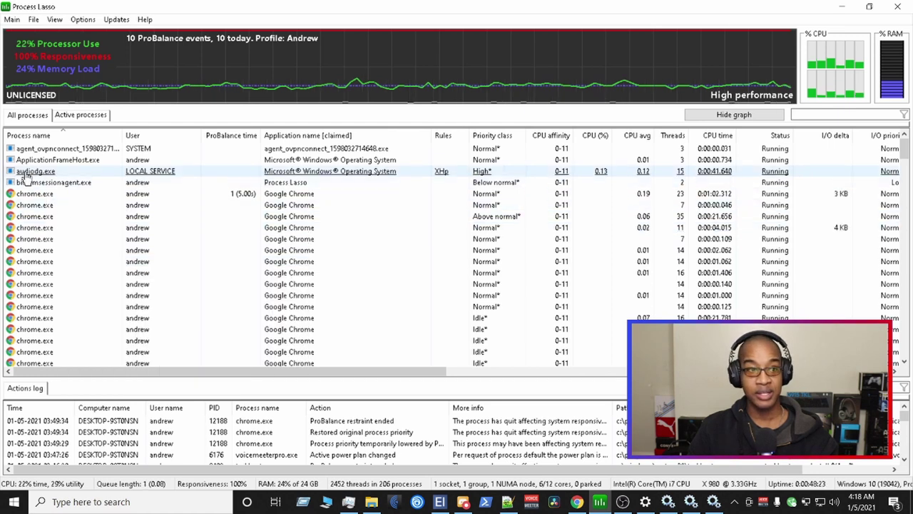
pyautogui.moveTo(45, 178)
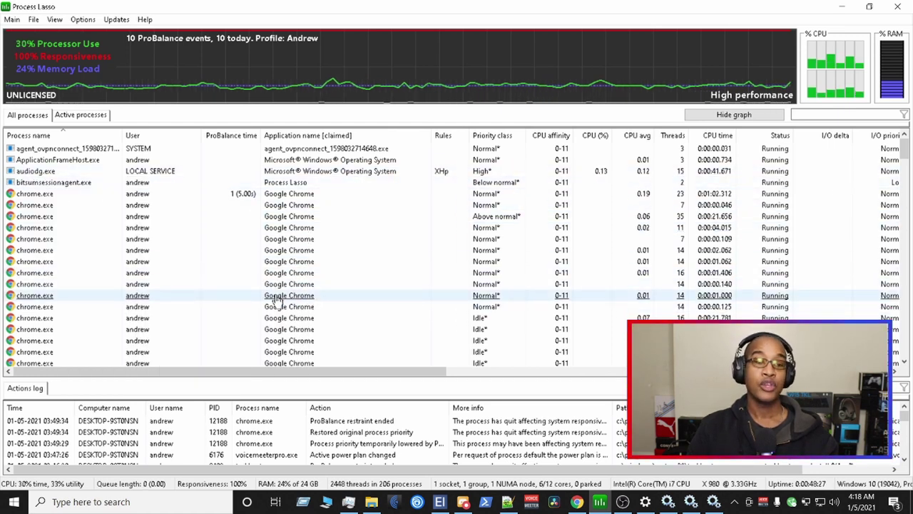
pyautogui.rightClick(50, 173)
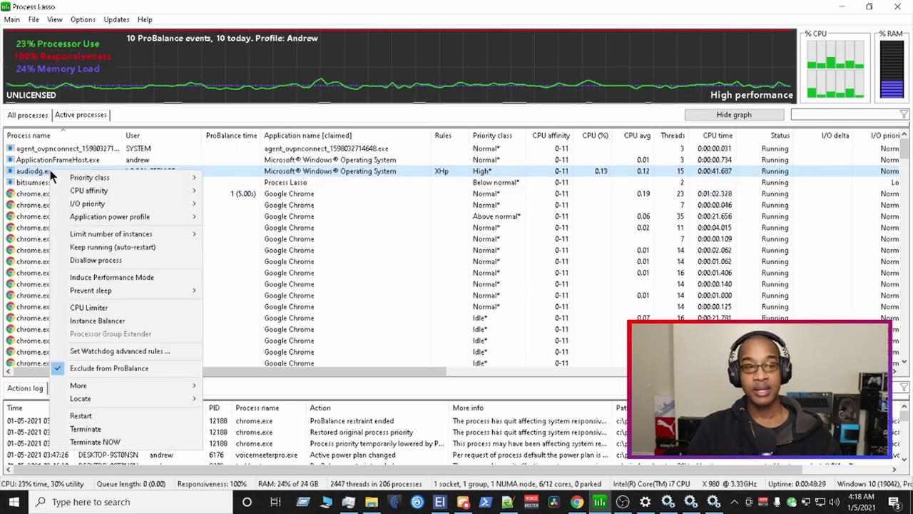
pyautogui.click(39, 119)
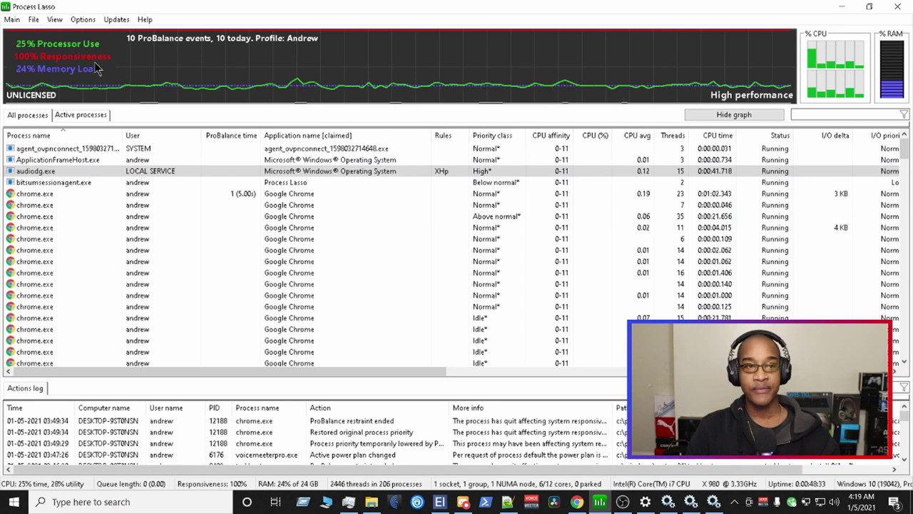
# Examine the configuration profile options, including creating and managing Lasso profiles, and leave the active profile selected
pyautogui.click(47, 20)
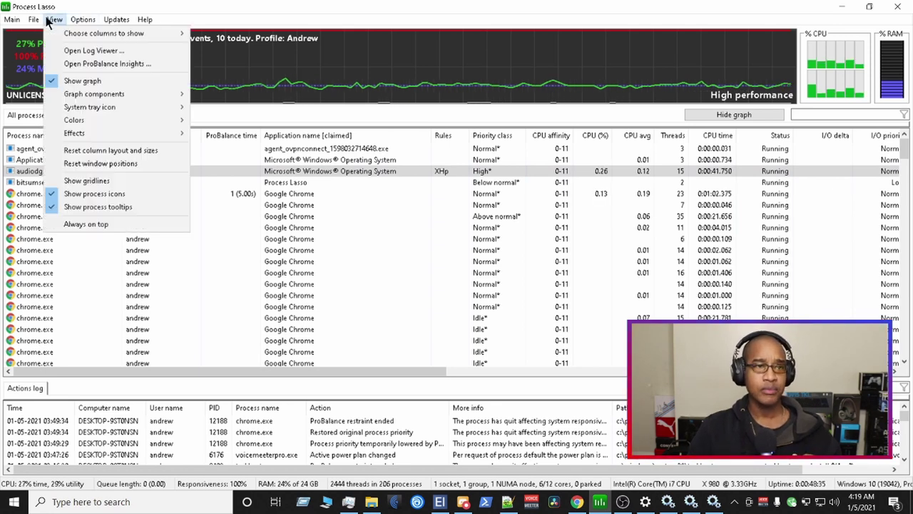
pyautogui.moveTo(34, 19)
pyautogui.moveTo(53, 35)
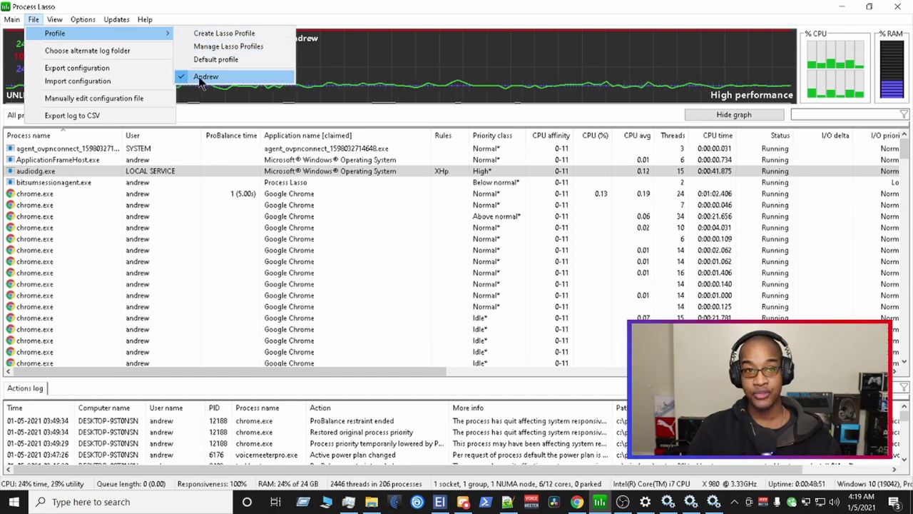
pyautogui.click(347, 14)
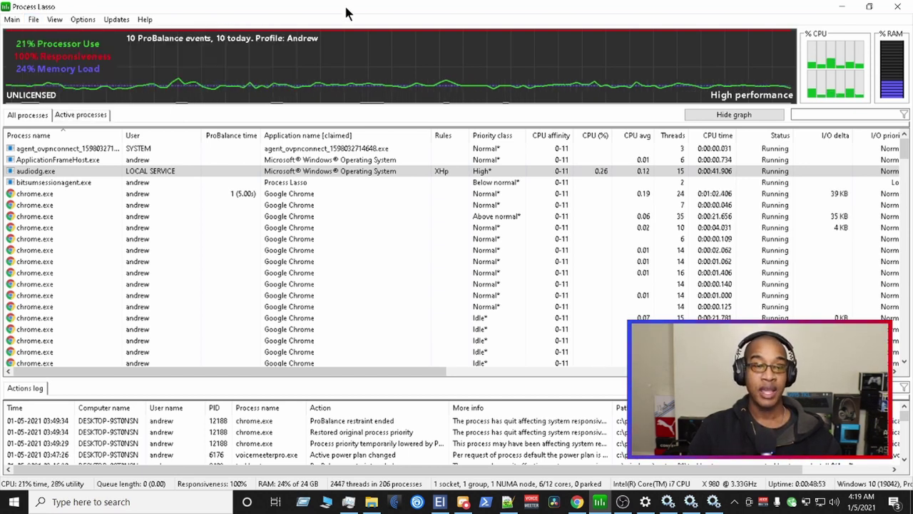
# Review the permanent priority class choices and the current CPU affinity choices for audiodg.exe
pyautogui.moveTo(55, 176)
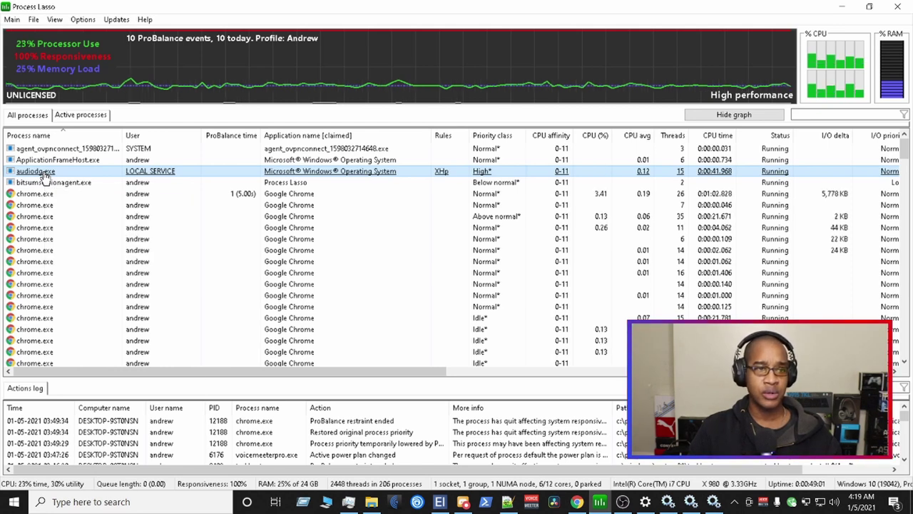
pyautogui.rightClick(43, 173)
pyautogui.moveTo(88, 179)
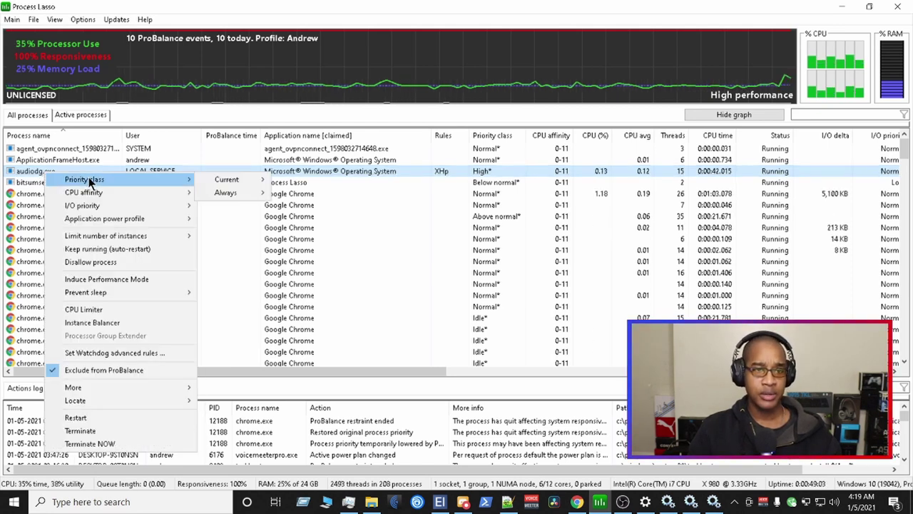
pyautogui.moveTo(226, 194)
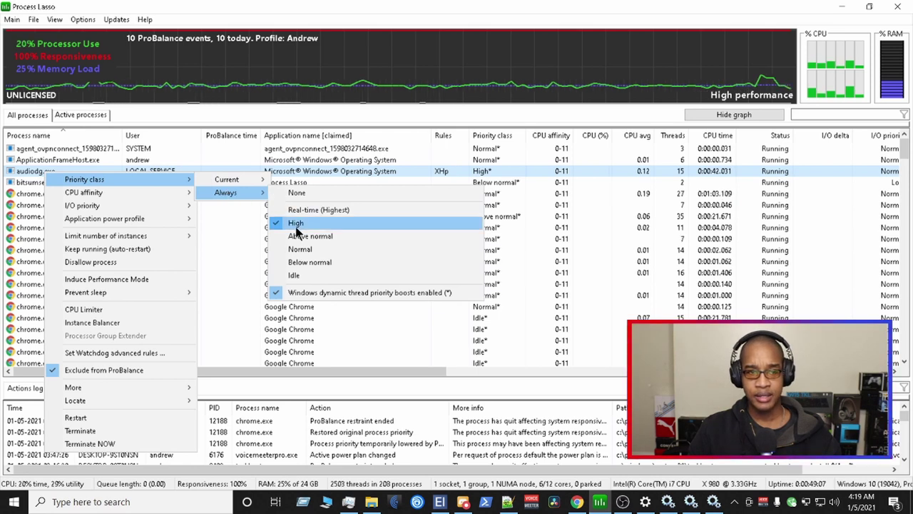
pyautogui.moveTo(134, 193)
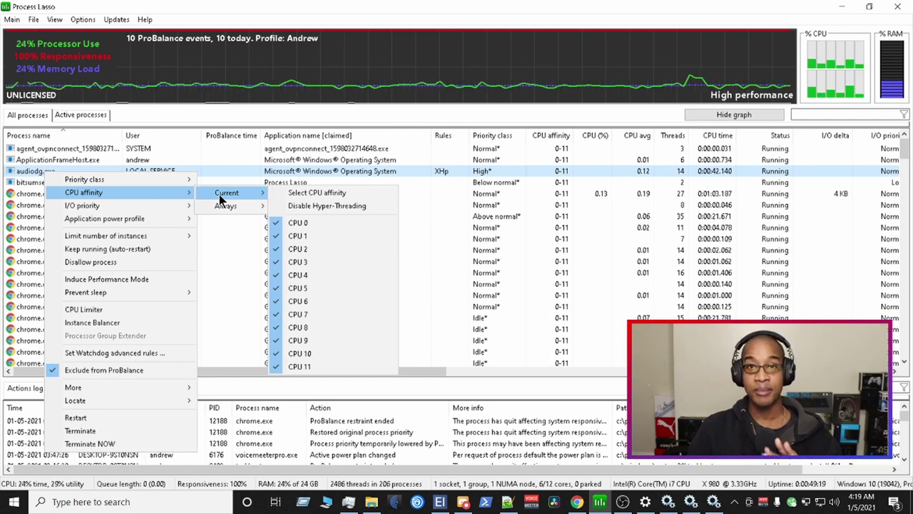
pyautogui.moveTo(143, 216)
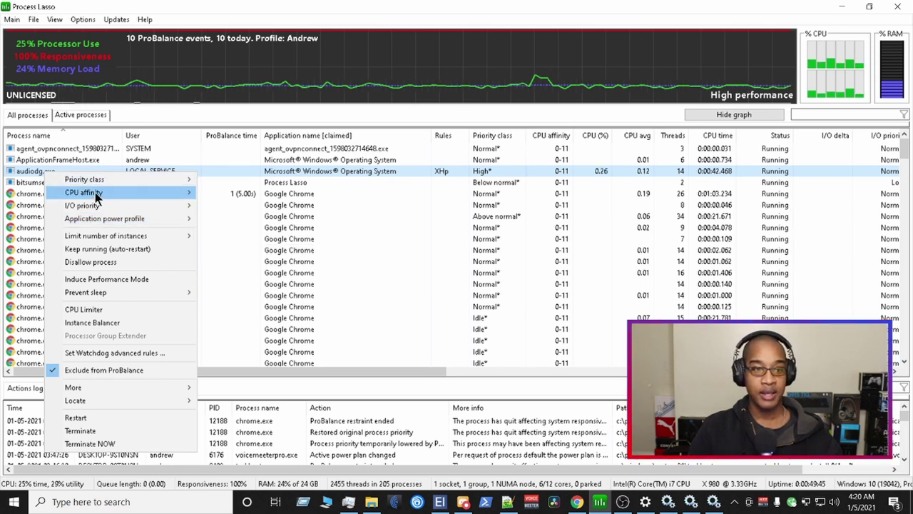
pyautogui.click(21, 120)
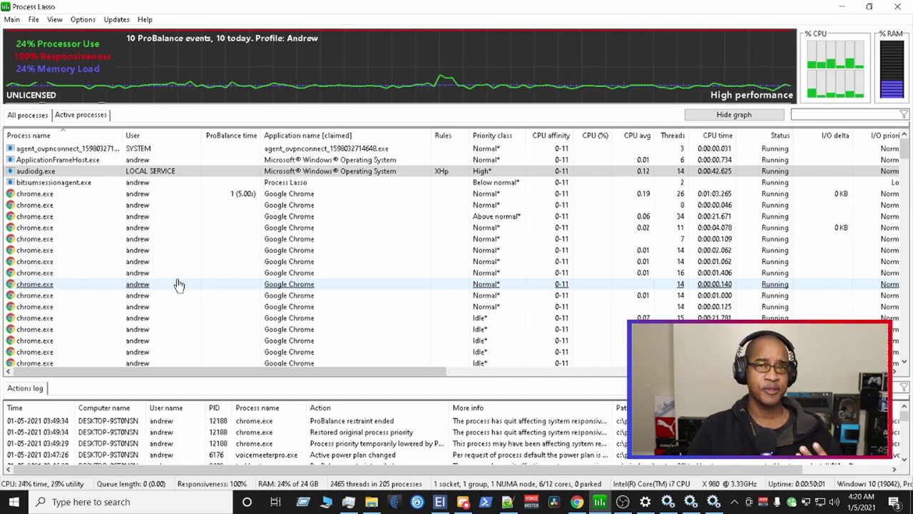
# Find voicemeeterpro.exe in the process list and review its application power profile choices
pyautogui.scroll(-20, 107, 234)
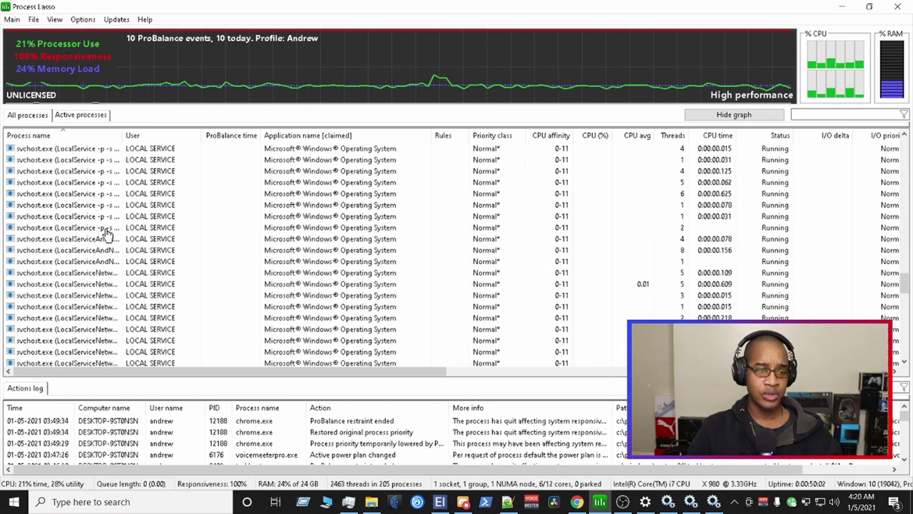
pyautogui.moveTo(64, 301)
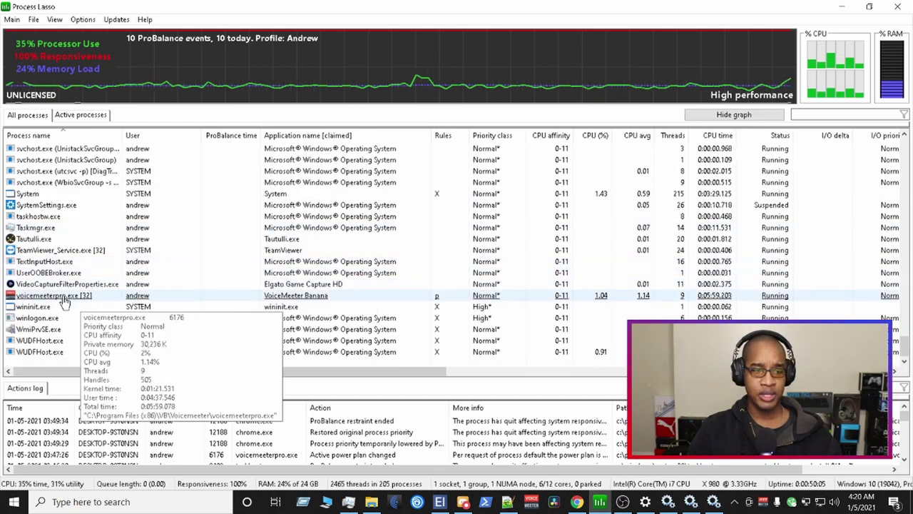
pyautogui.rightClick(64, 300)
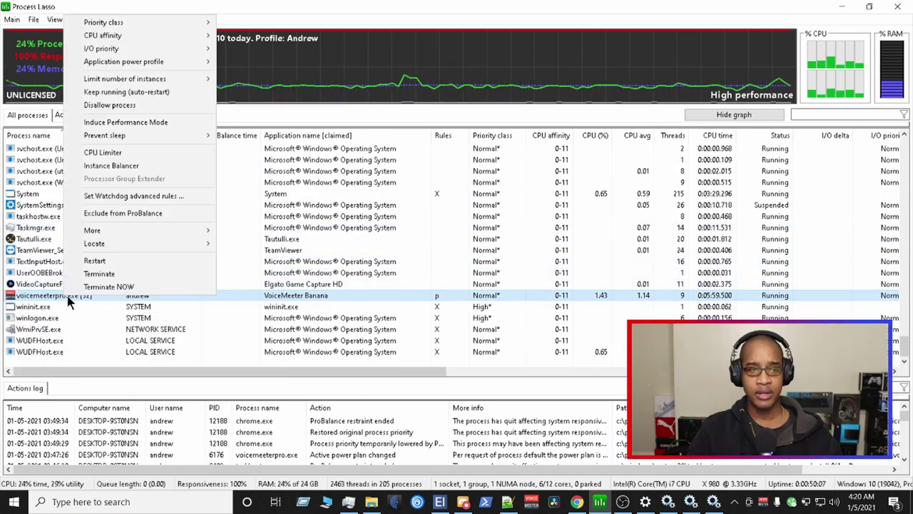
pyautogui.moveTo(158, 63)
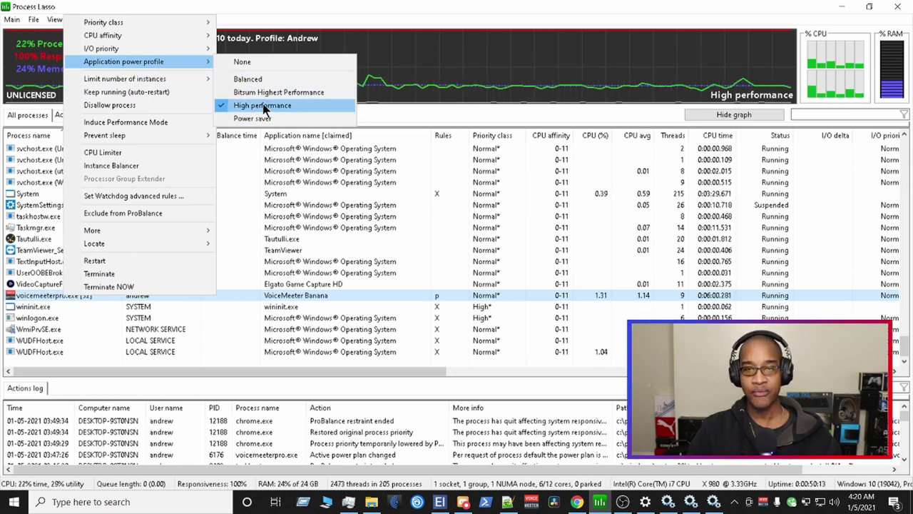
pyautogui.click(307, 13)
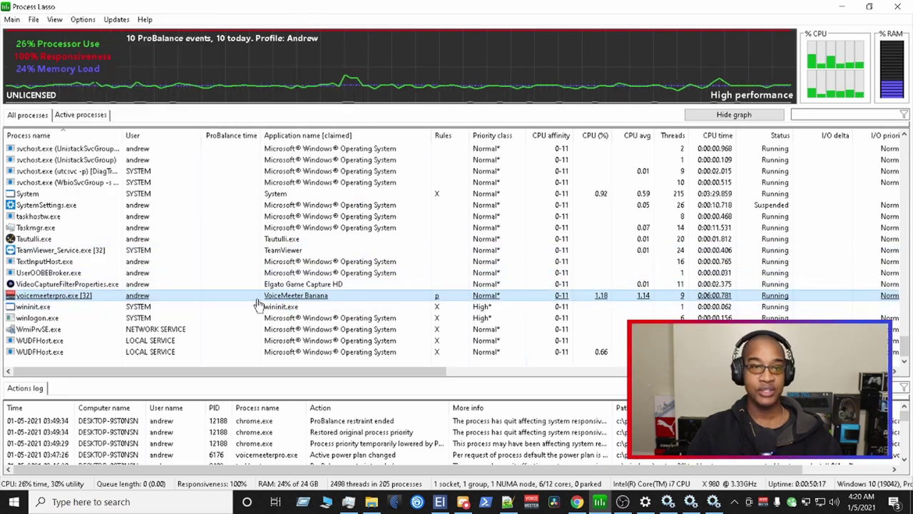
# Look through the program-wide CPU, memory and power options, including SmartTrim and Performance Mode
pyautogui.scroll(10, 268, 285)
pyautogui.scroll(15, 268, 285)
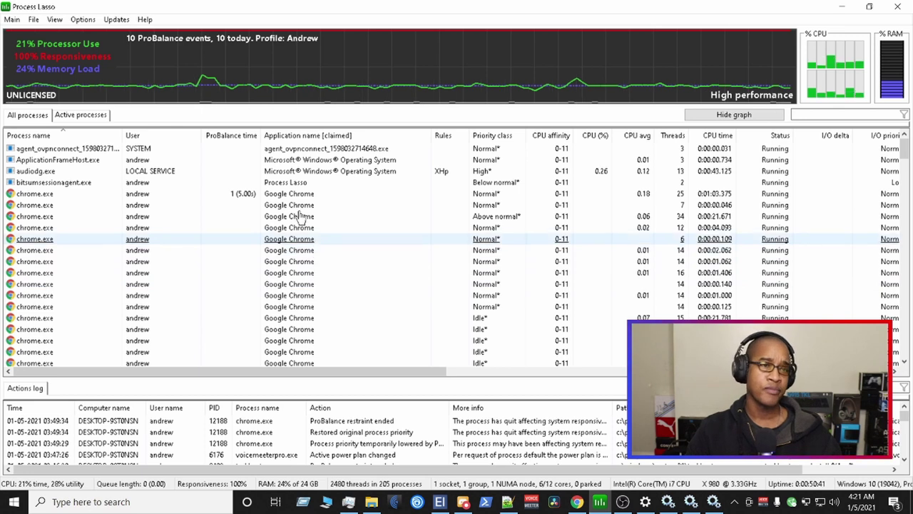
pyautogui.click(82, 20)
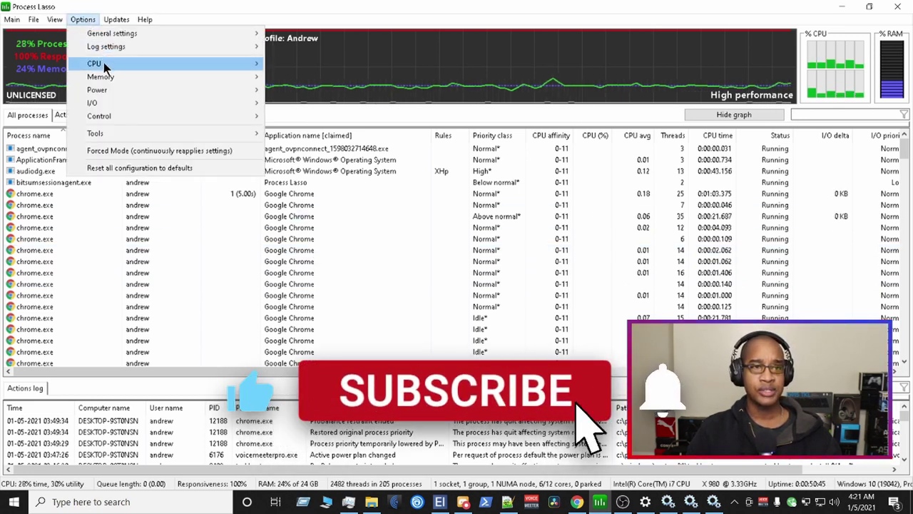
pyautogui.moveTo(103, 65)
pyautogui.moveTo(297, 67)
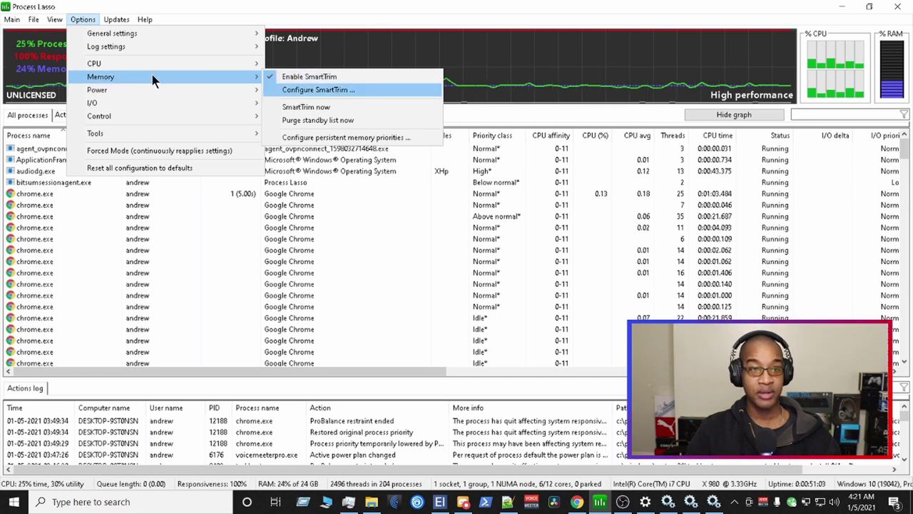
pyautogui.moveTo(149, 93)
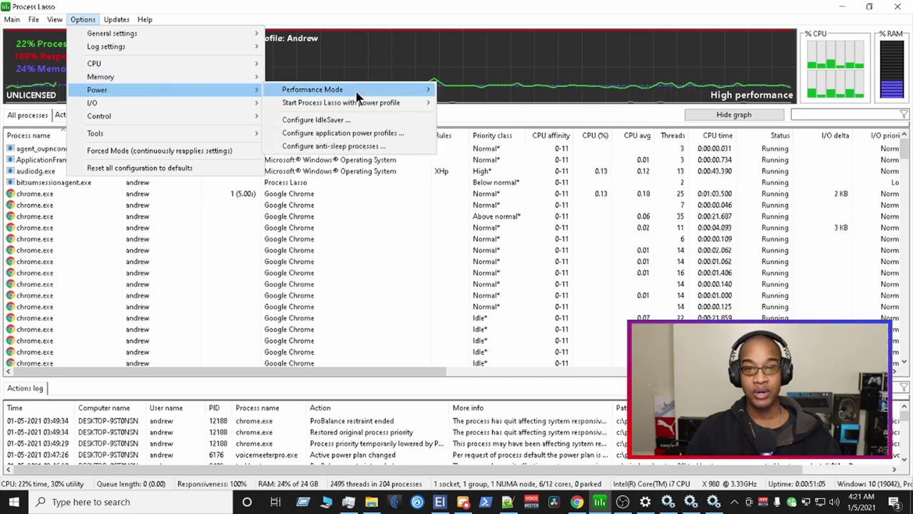
pyautogui.click(222, 12)
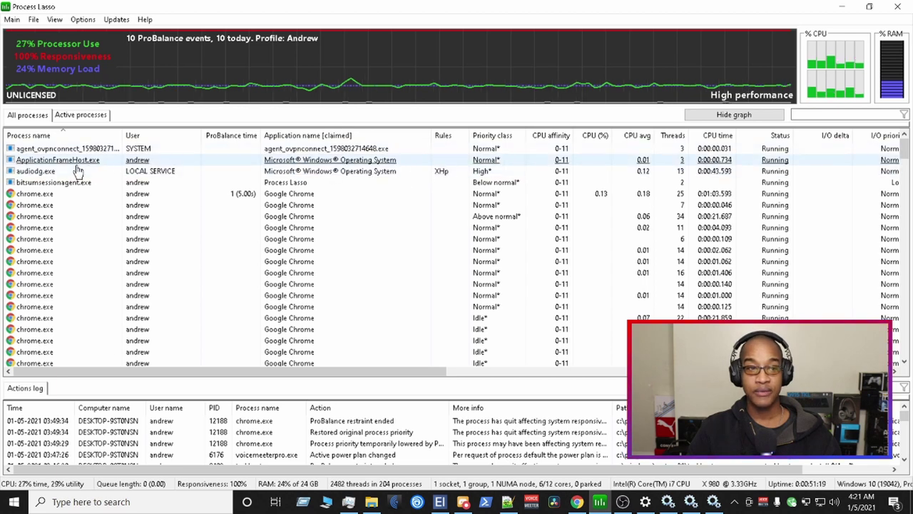
# Look over the audiodg.exe and voicemeeterpro.exe entries in the process list, then return to the start of the list
pyautogui.moveTo(39, 175)
pyautogui.scroll(-20, 143, 204)
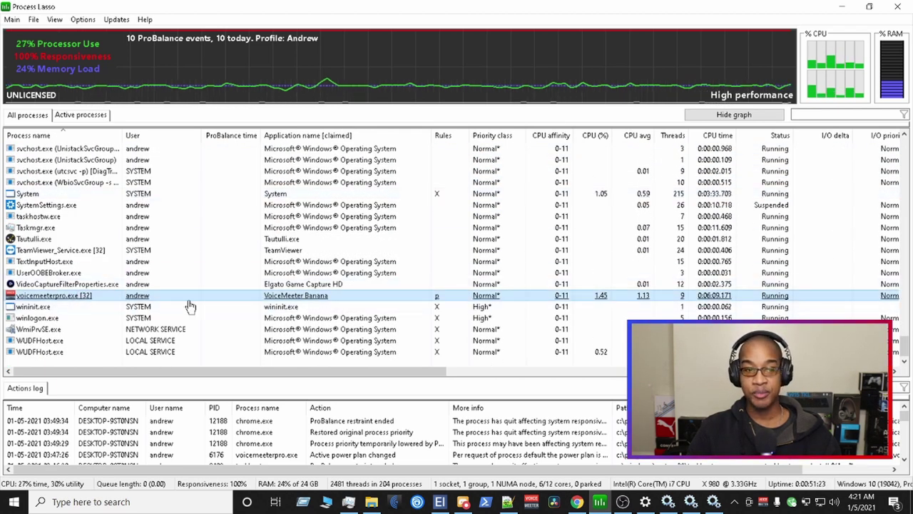
pyautogui.moveTo(104, 300)
pyautogui.scroll(20, 105, 304)
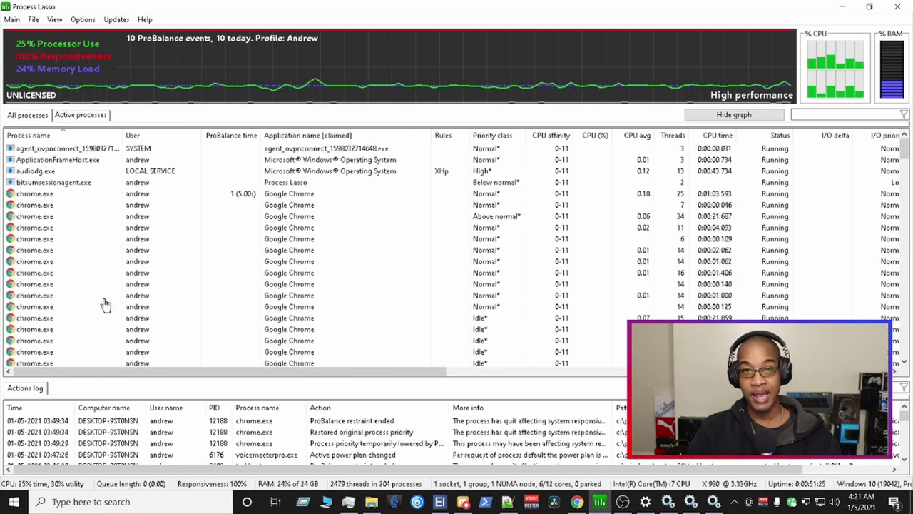